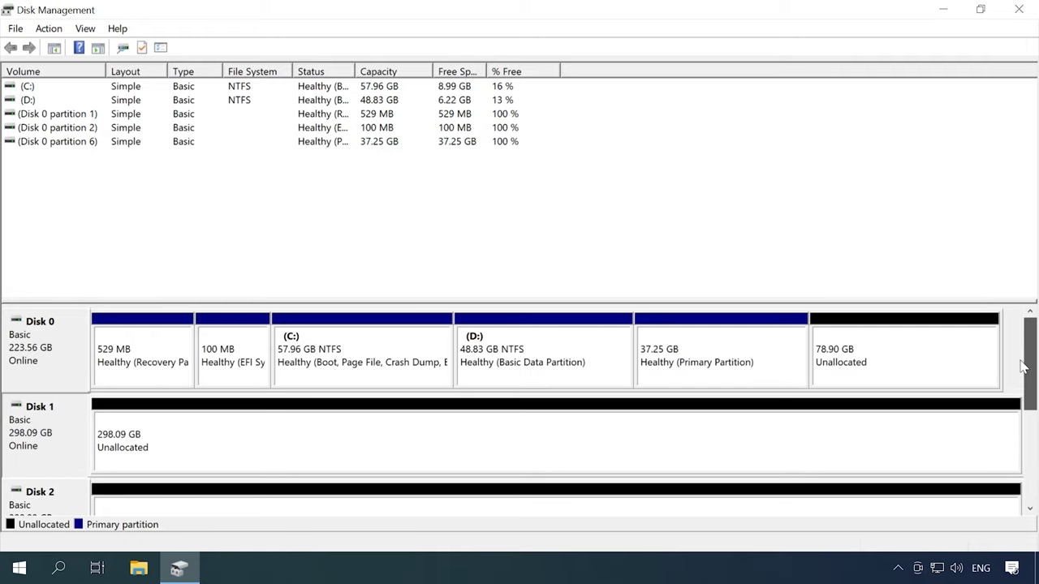
Check the properties of the 0 (Linux) RAID 5 array and its RAIDE.LinkSCR5 partition in Hetman RAID Recovery
left_click(45, 425)
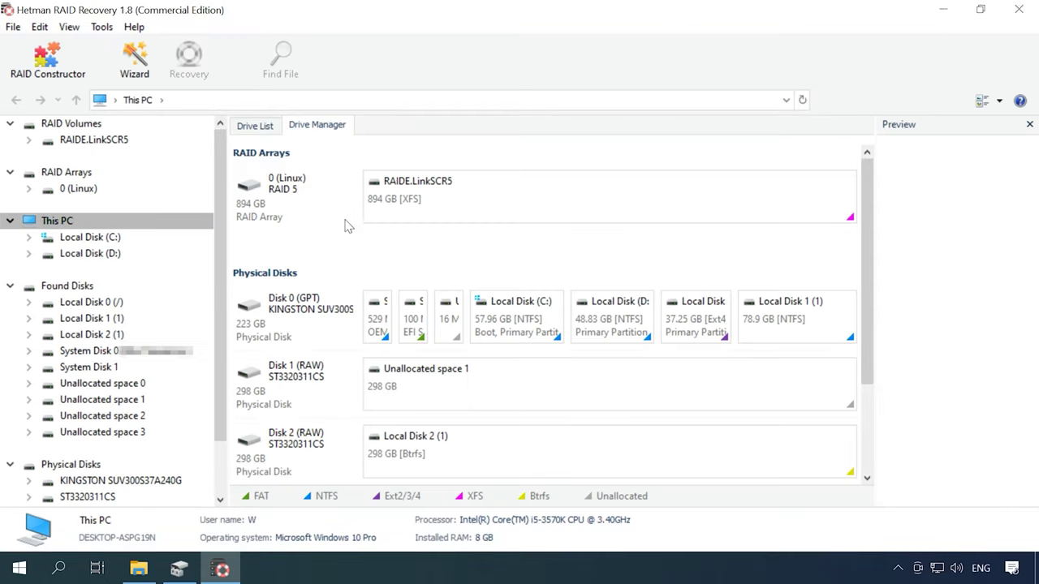
left_click(339, 193)
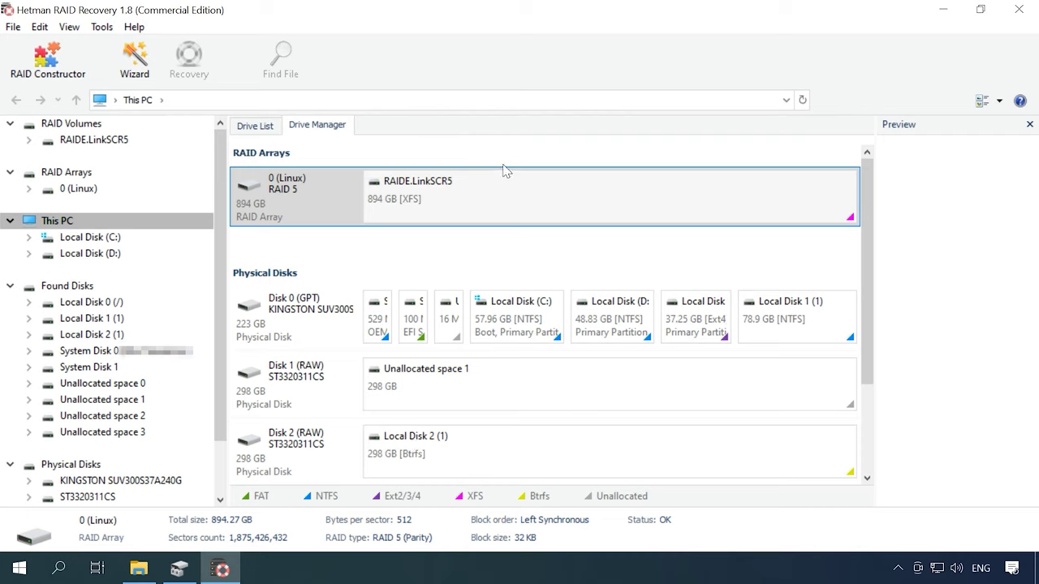
left_click(408, 202)
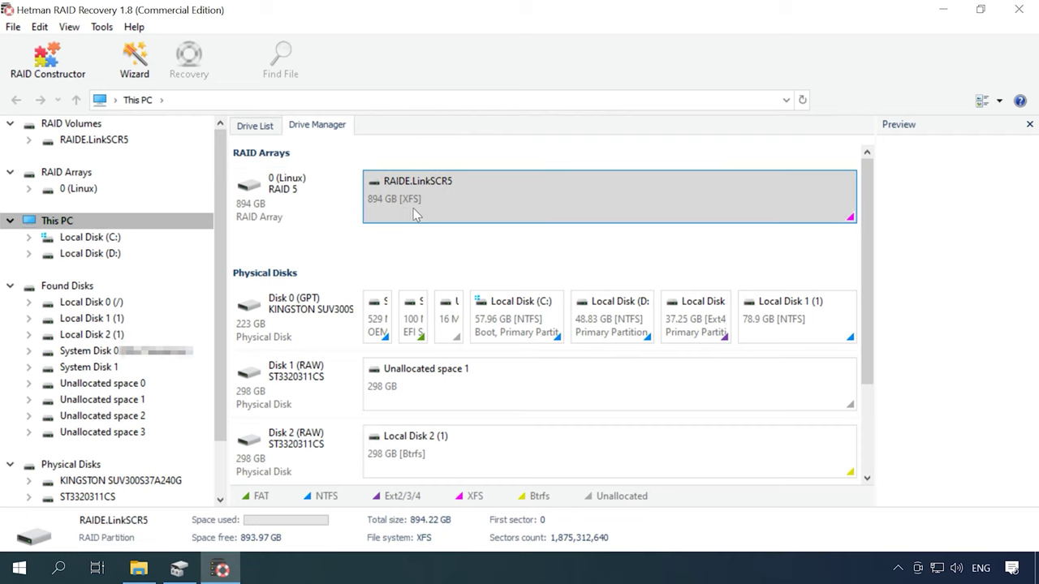
Open the RAIDE.LinkSCR5 partition and analyse it with a fast scan, finishing the wizard
right_click(533, 193)
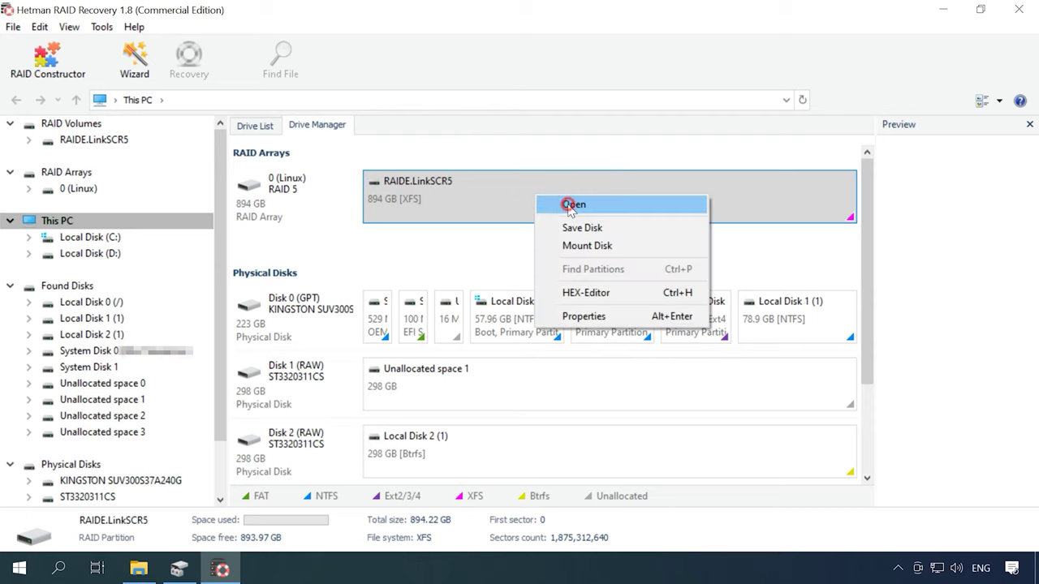
left_click(566, 202)
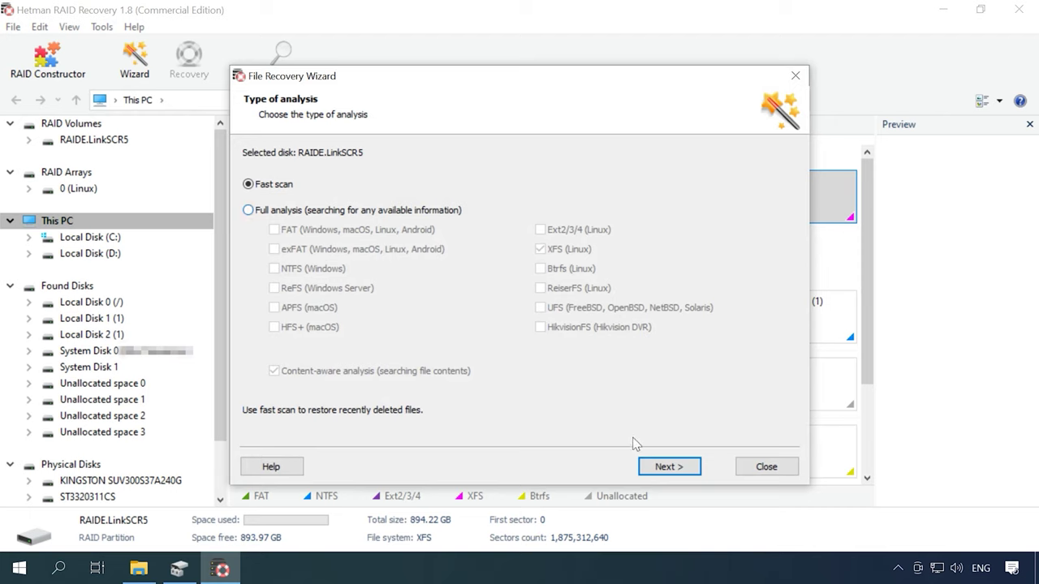
left_click(664, 468)
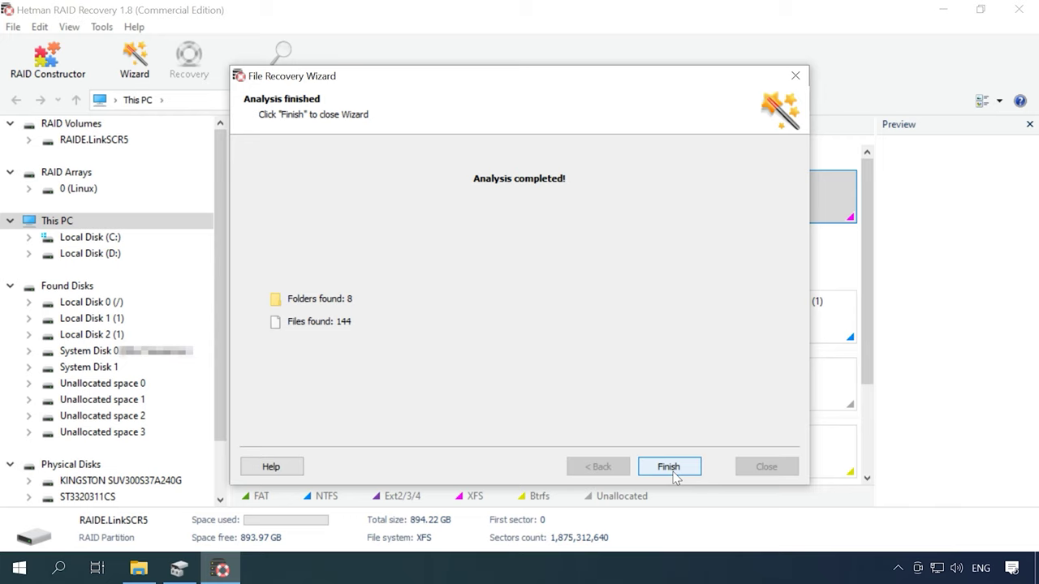
left_click(670, 471)
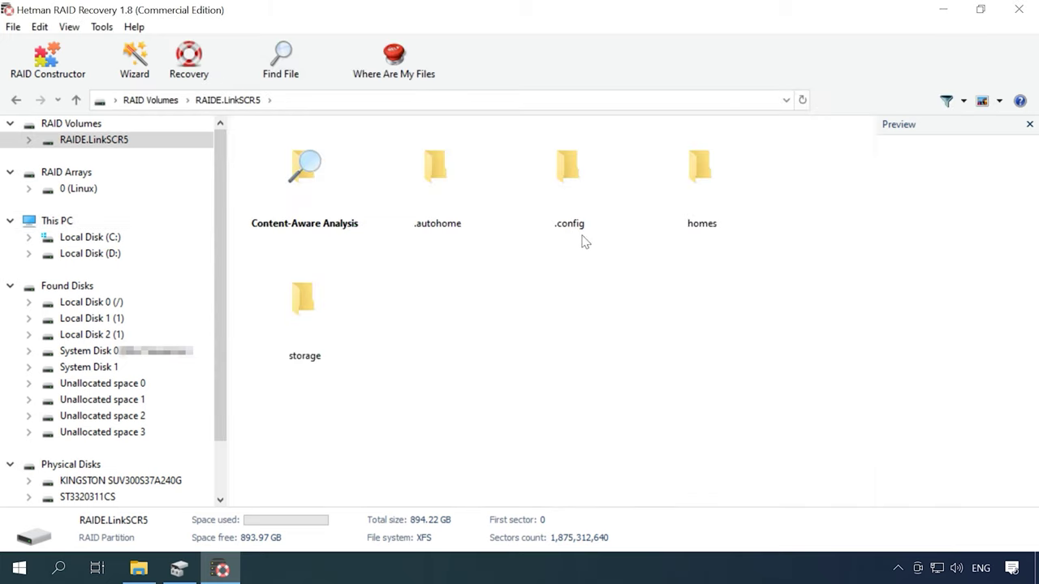
Open the storage folder on the scanned volume and preview 107.jpg
double_click(295, 351)
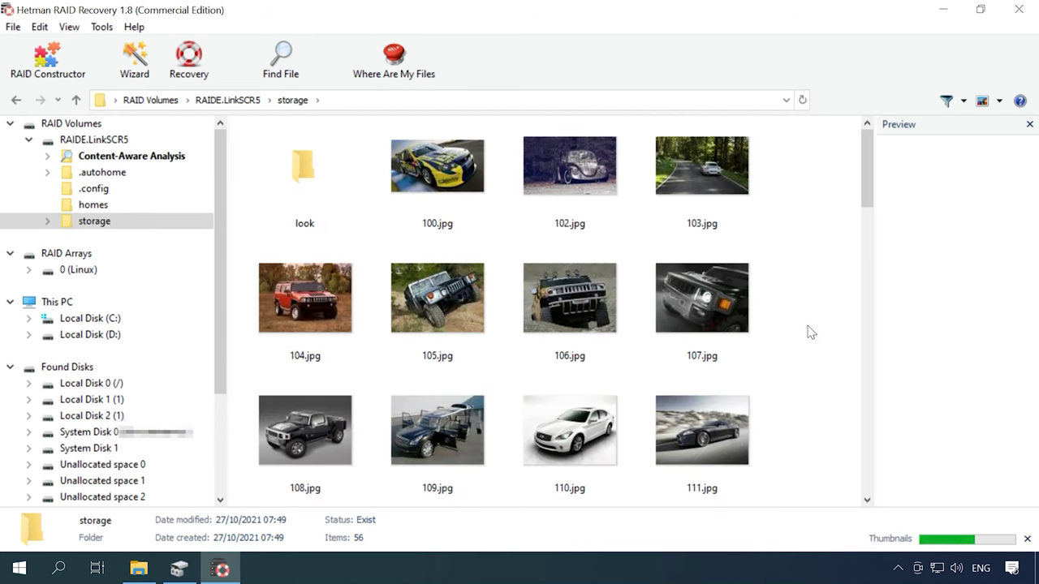
left_click(750, 323)
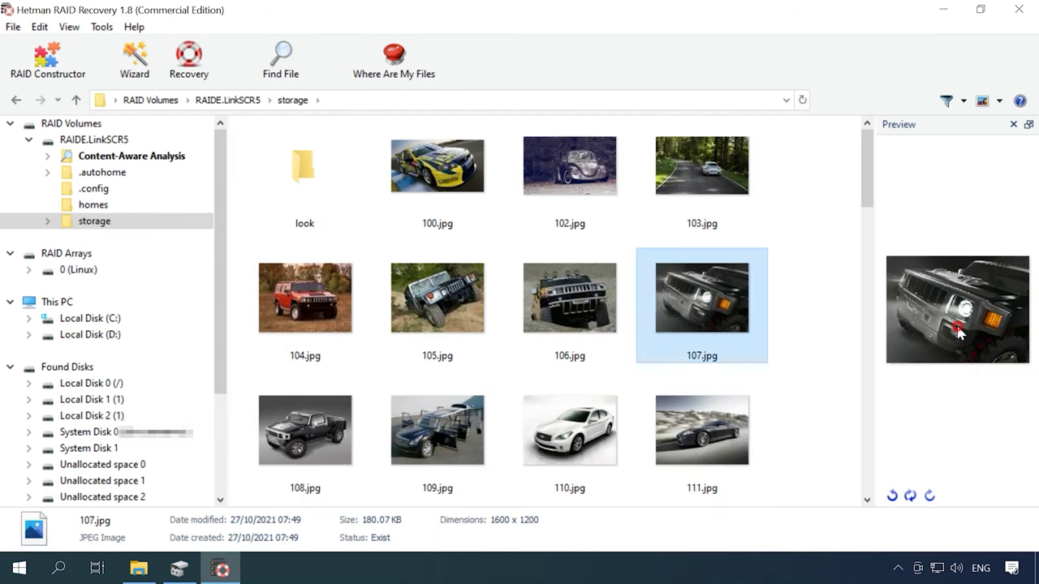
left_click_drag(865, 194, 857, 174)
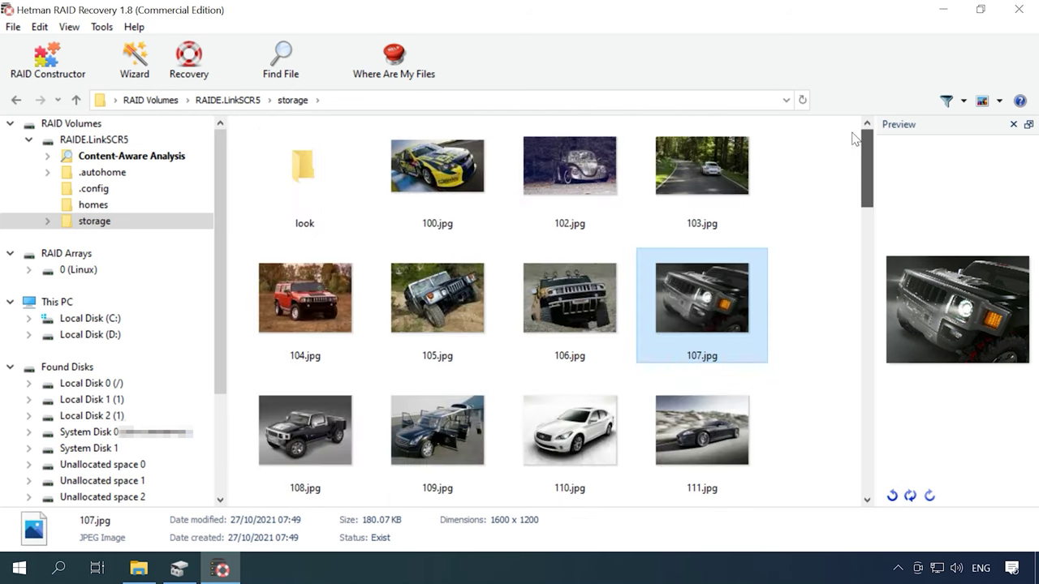
Select the images 104.jpg through 111.jpg and start recovering them with the Save to hard disk method
left_click(792, 314)
left_click_drag(802, 329, 295, 426)
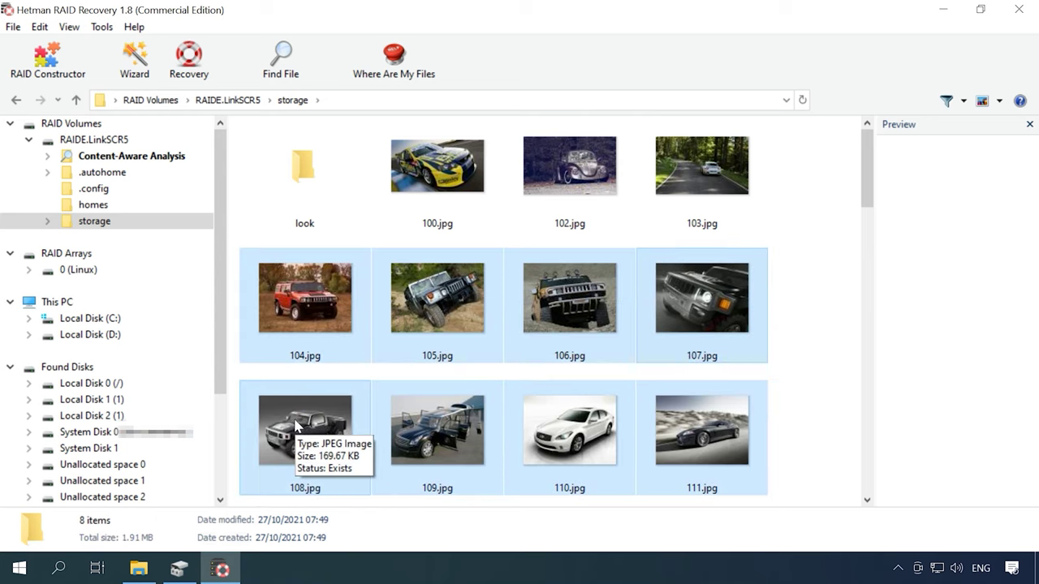
left_click(195, 80)
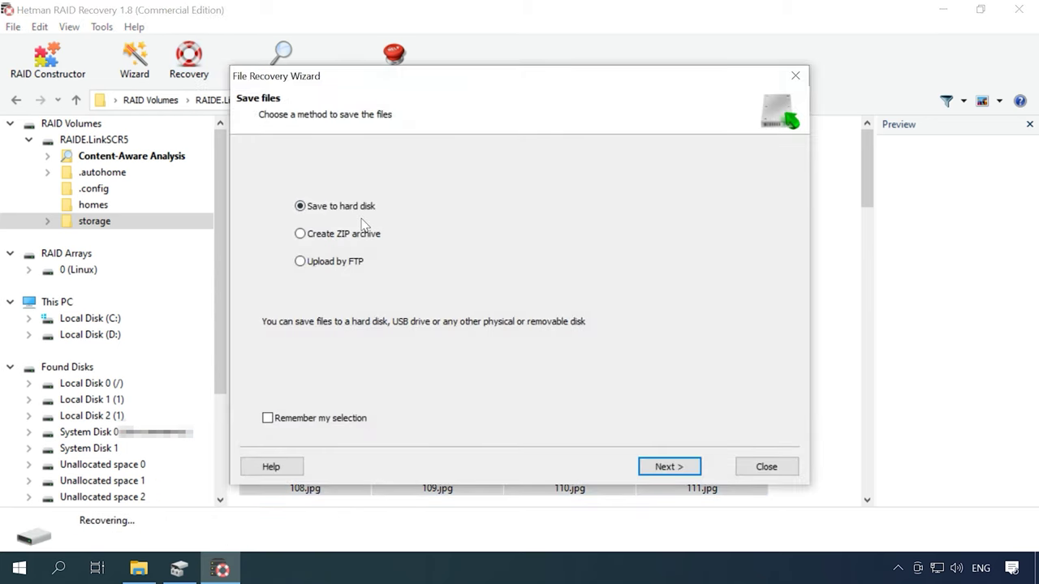
left_click(669, 469)
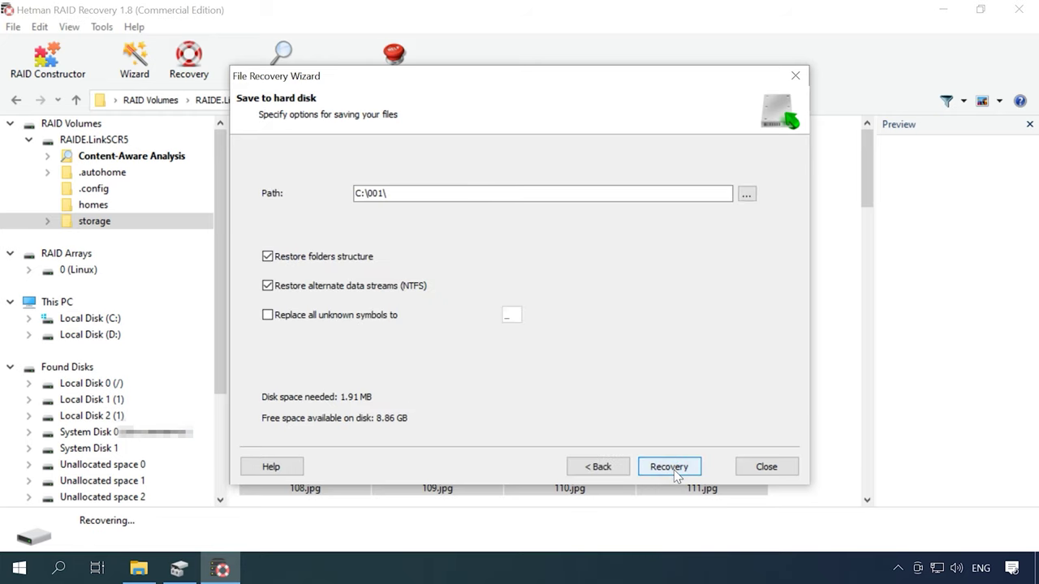
Set the save path to C:\002\ and run the recovery through to finishing the wizard
left_click(388, 195)
key("BackSpace")
key("BackSpace")
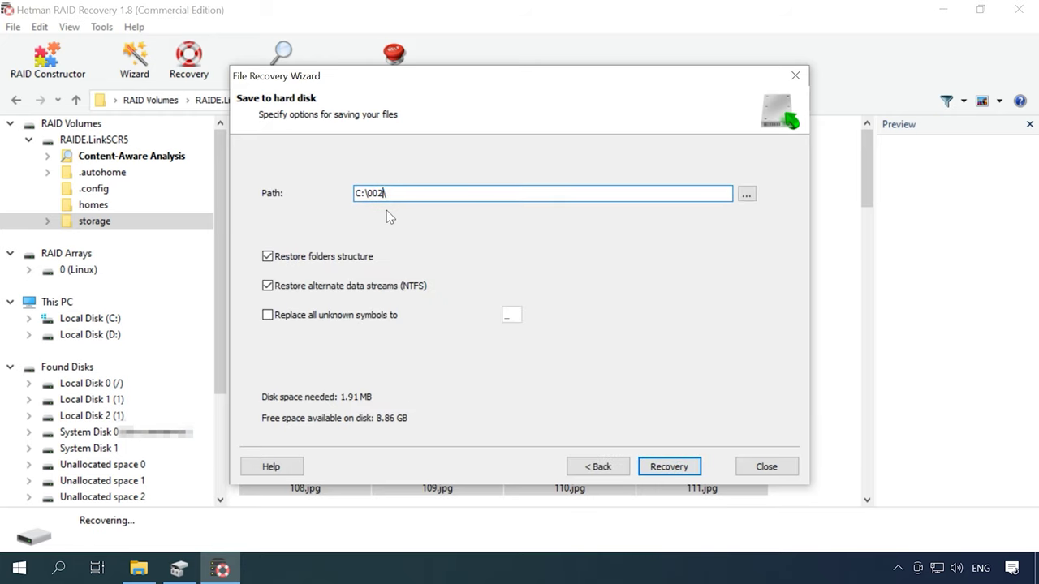
left_click(671, 475)
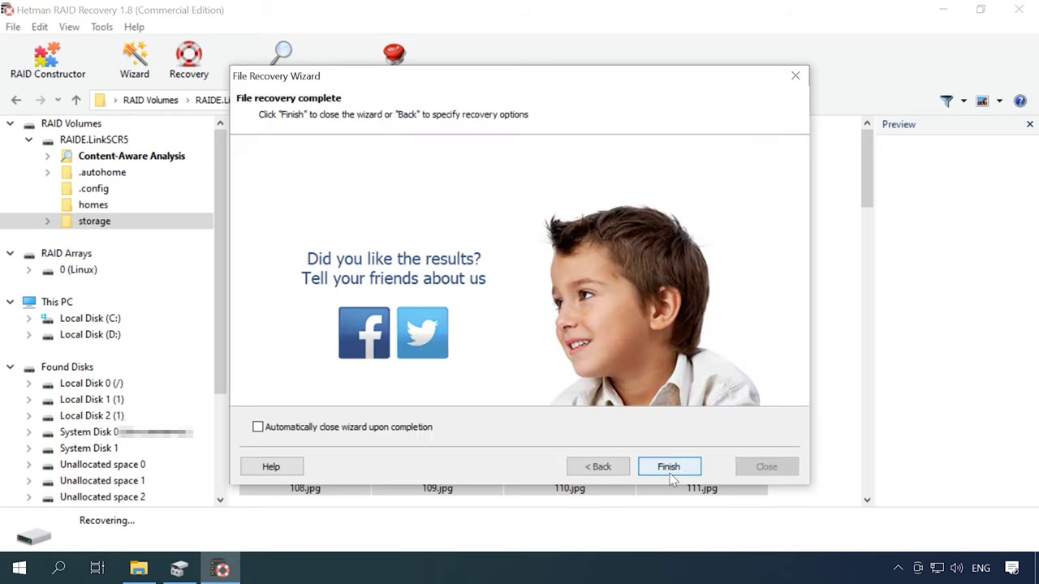
left_click(667, 468)
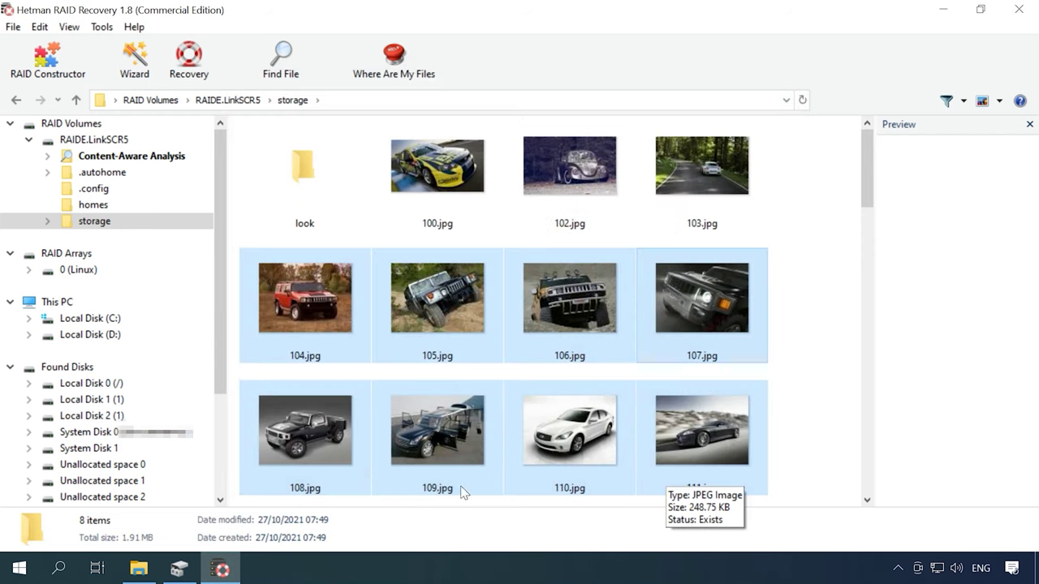
Switch to File Explorer and open the C:\002 folder to check the recovered images
left_click(141, 562)
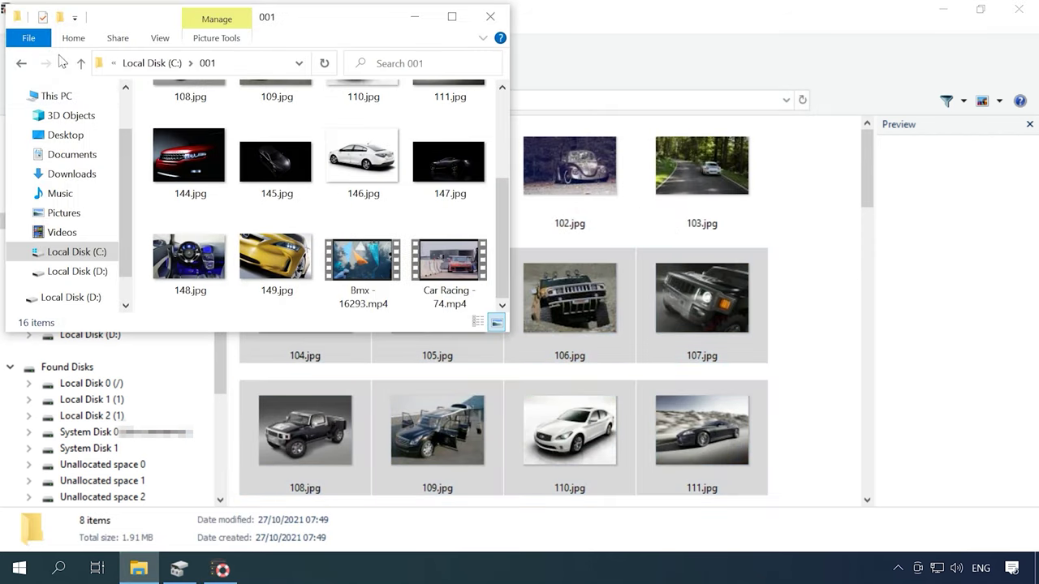
left_click(78, 63)
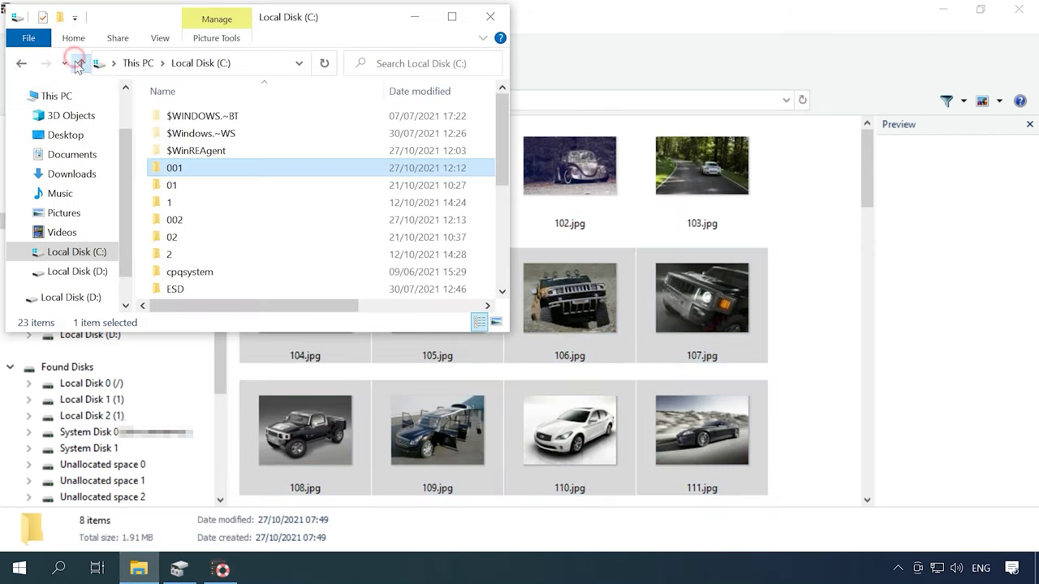
double_click(186, 219)
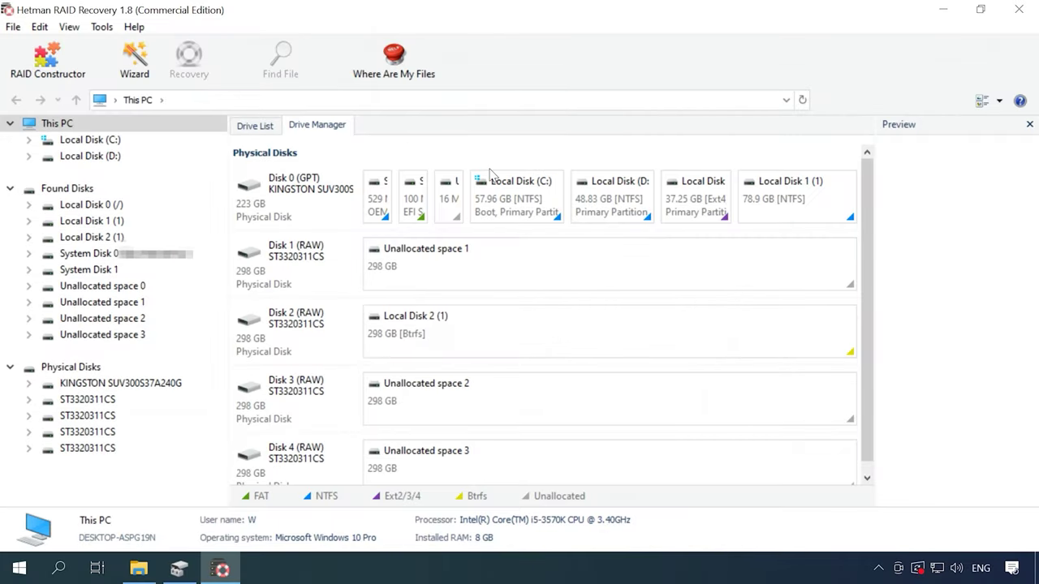
Start the RAID Constructor in Hetman RAID Recovery and choose manual mode for adding the array
left_click(55, 80)
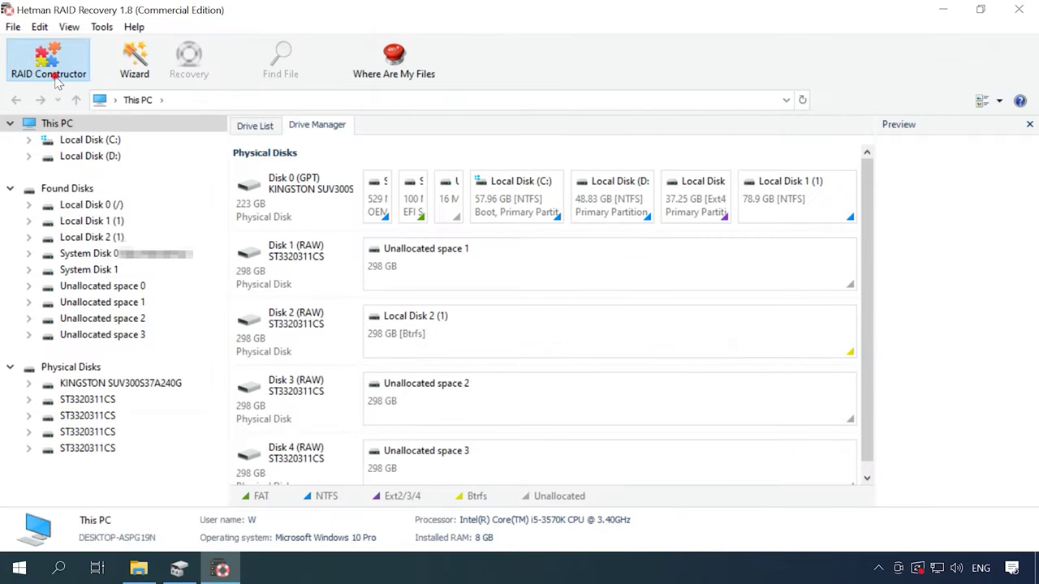
left_click(823, 549)
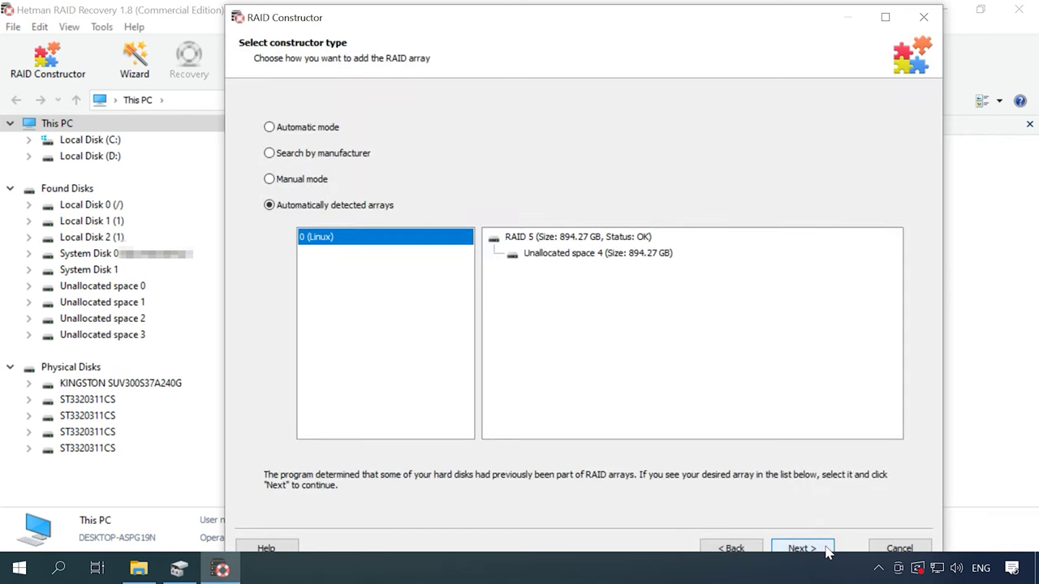
left_click(302, 181)
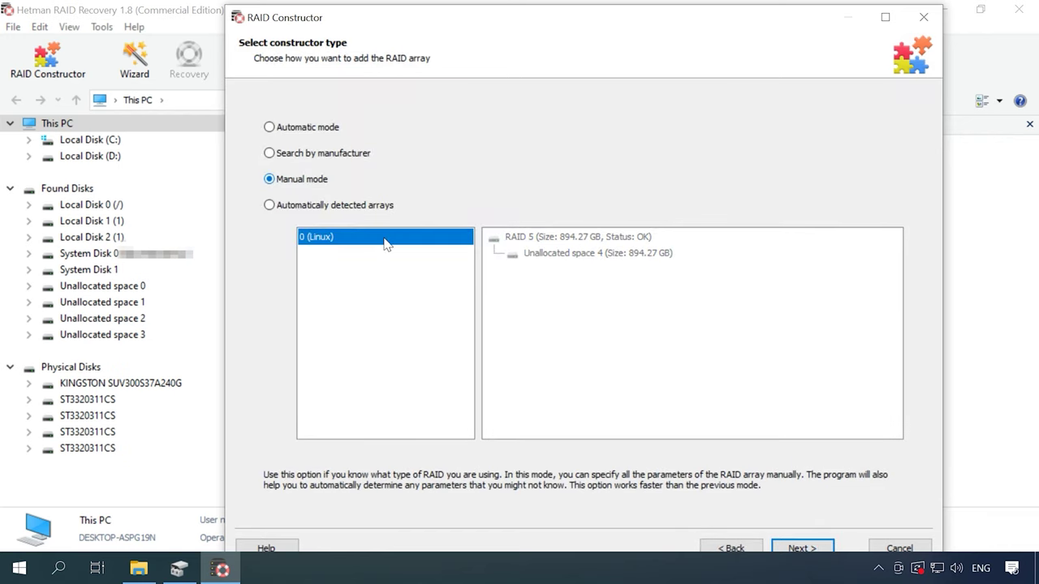
left_click(818, 550)
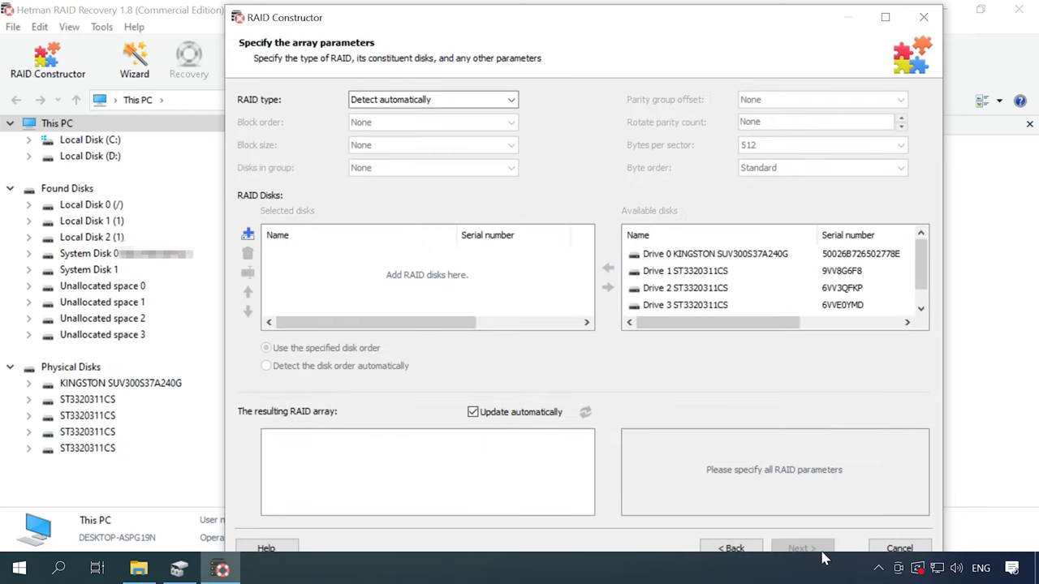
Set the array parameters to RAID 5 (Parity), Left Synchronous block order and a 32 KB block size
left_click(481, 99)
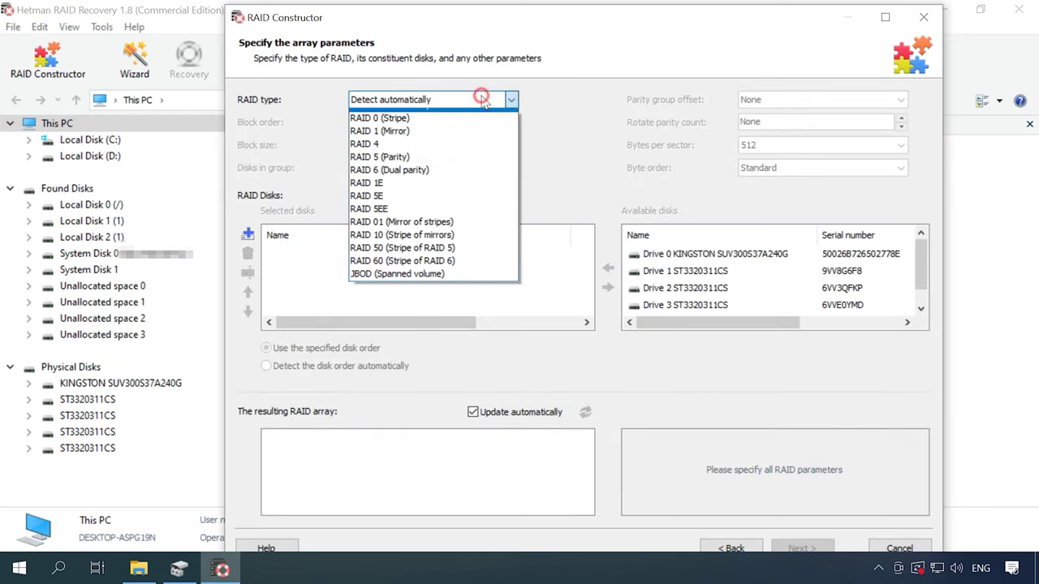
left_click(405, 168)
left_click(496, 122)
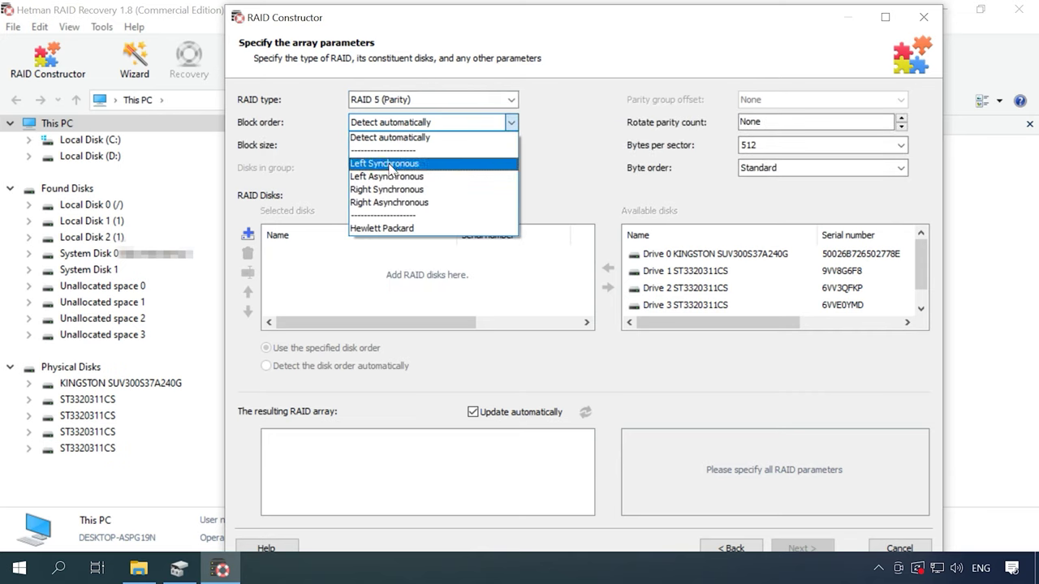
left_click(397, 165)
left_click(511, 145)
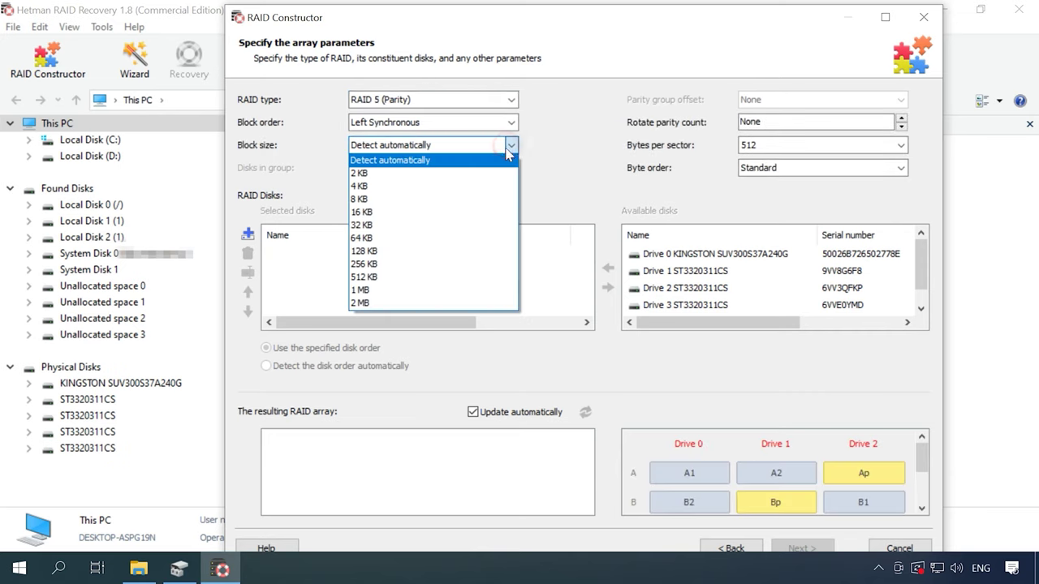
left_click(365, 227)
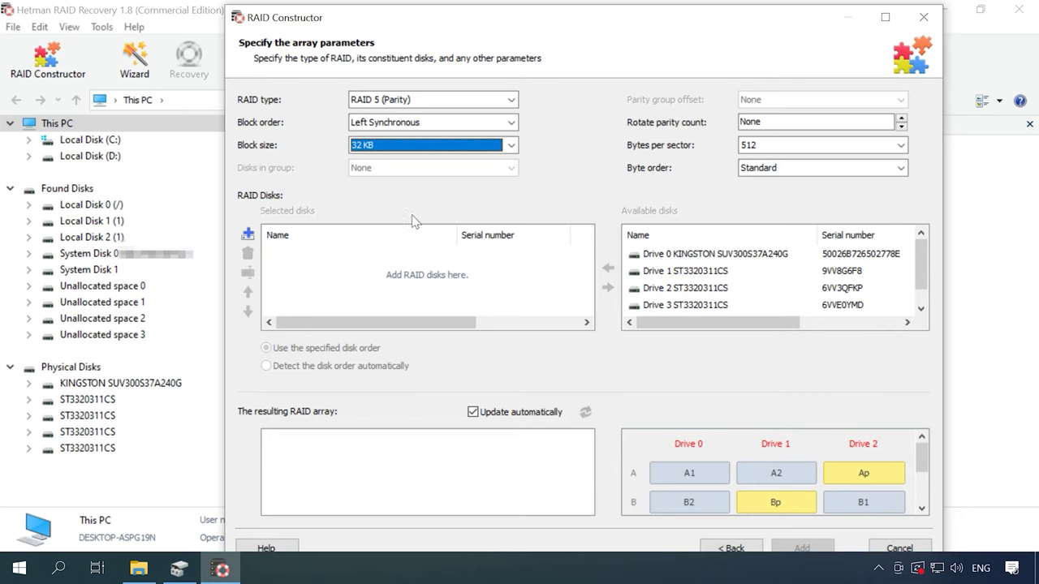
Add the four ST3320311CS disks, Drive 1 through Drive 4, to the array's selected disks
left_click(677, 271)
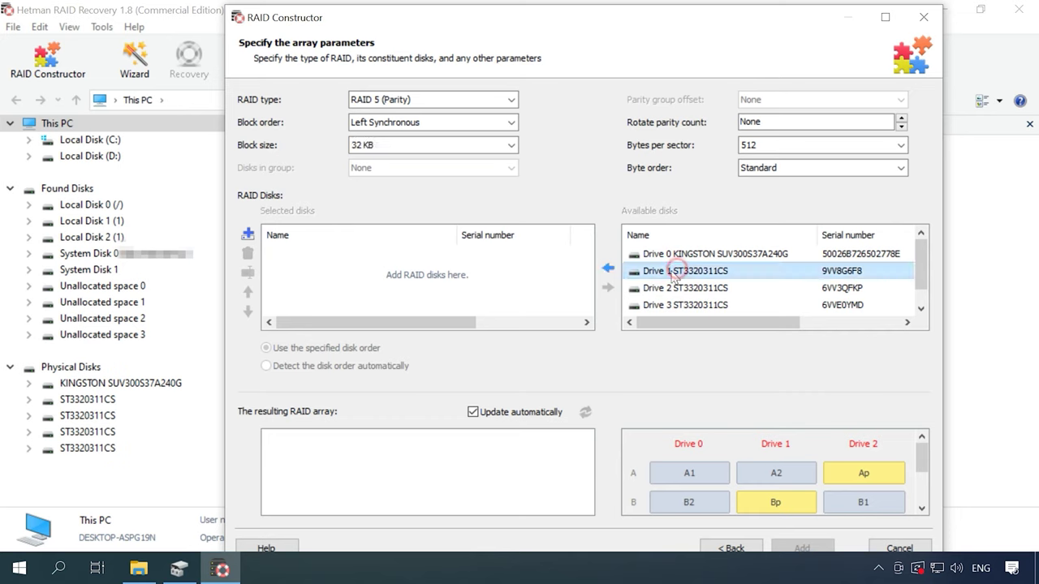
left_click(608, 267)
left_click(608, 267)
left_click(609, 267)
left_click(609, 267)
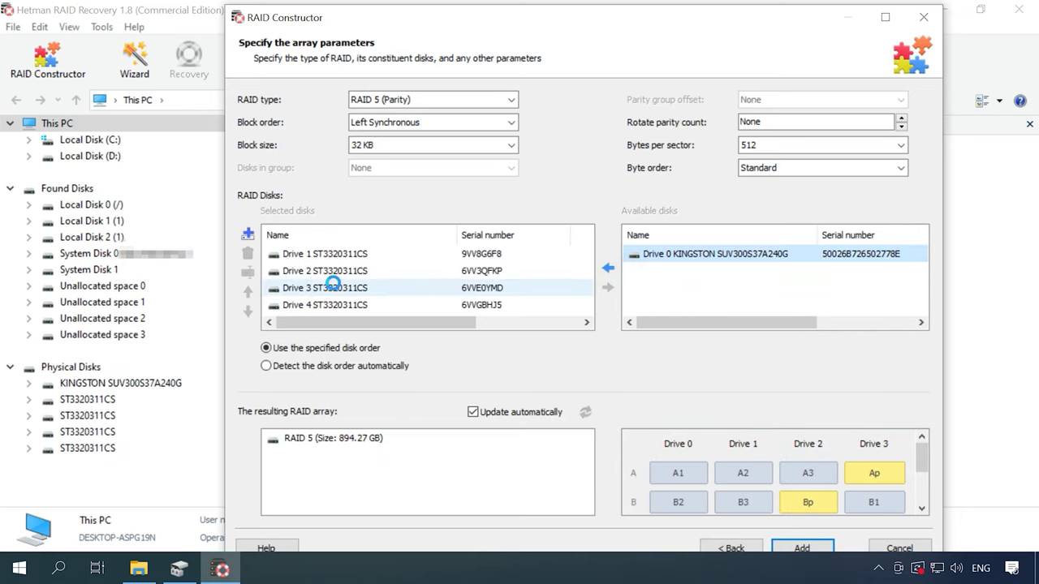
Move Drive 4 up to second place in the disk order, directly after Drive 1
left_click(291, 305)
left_click(247, 290)
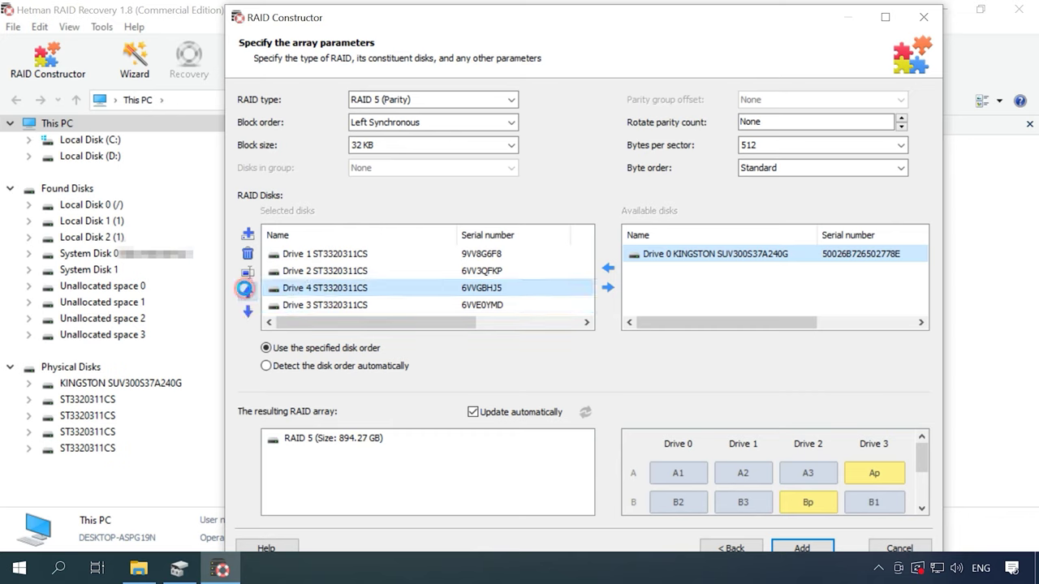
left_click(247, 291)
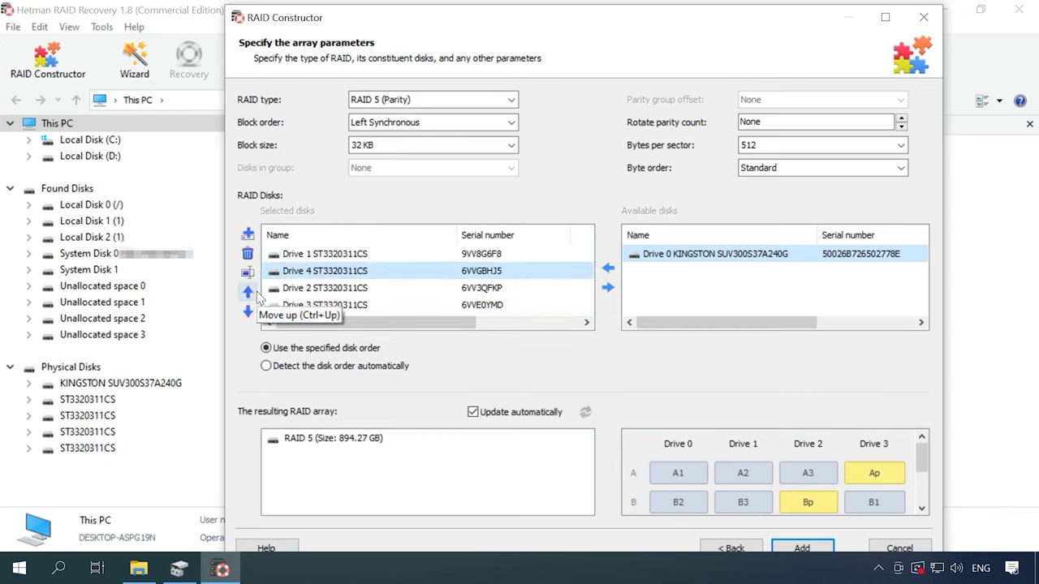
Add an empty disk to the array's selected disks and remove it again
left_click(247, 233)
scroll(581, 267, "down", 1)
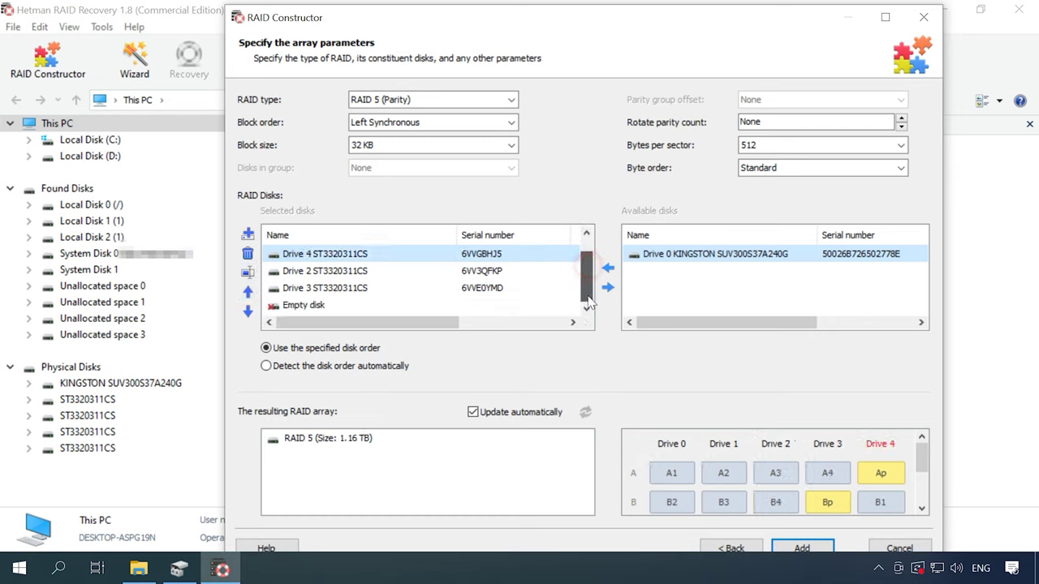
left_click(296, 312)
left_click(247, 253)
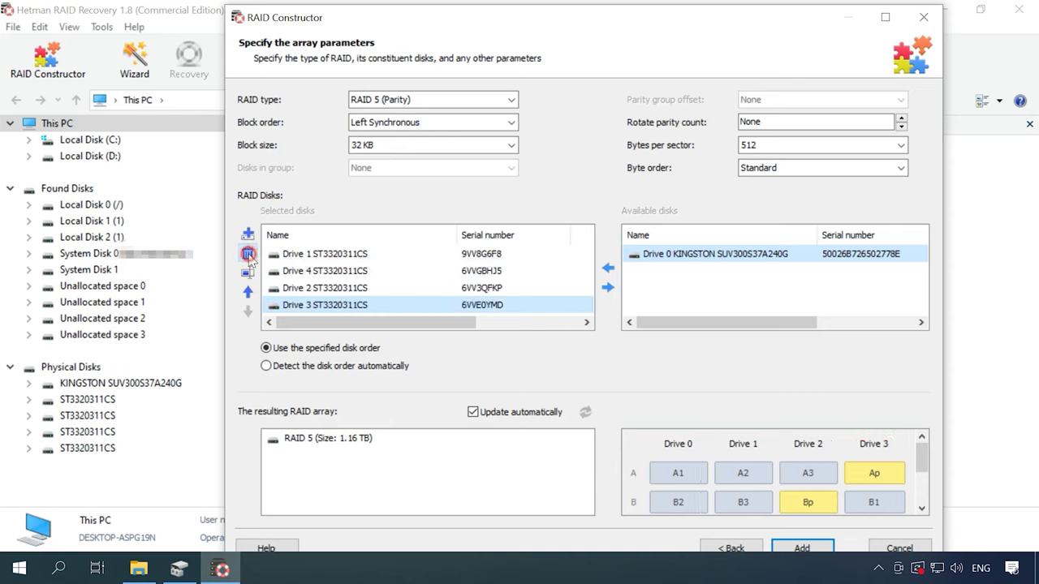
Add the manually configured RAID 5 array to the program's drive overview
left_click(310, 258)
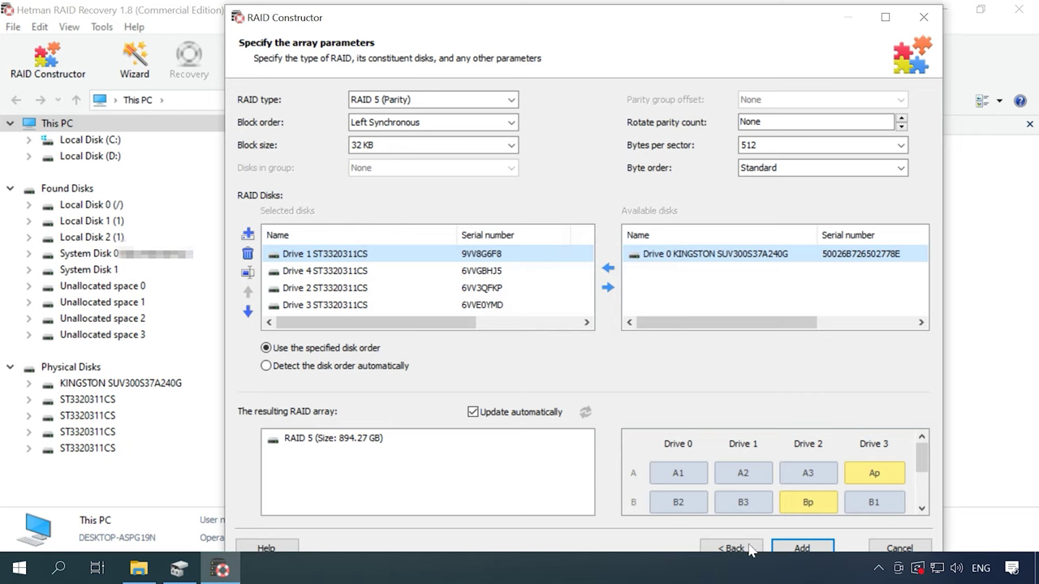
left_click(801, 548)
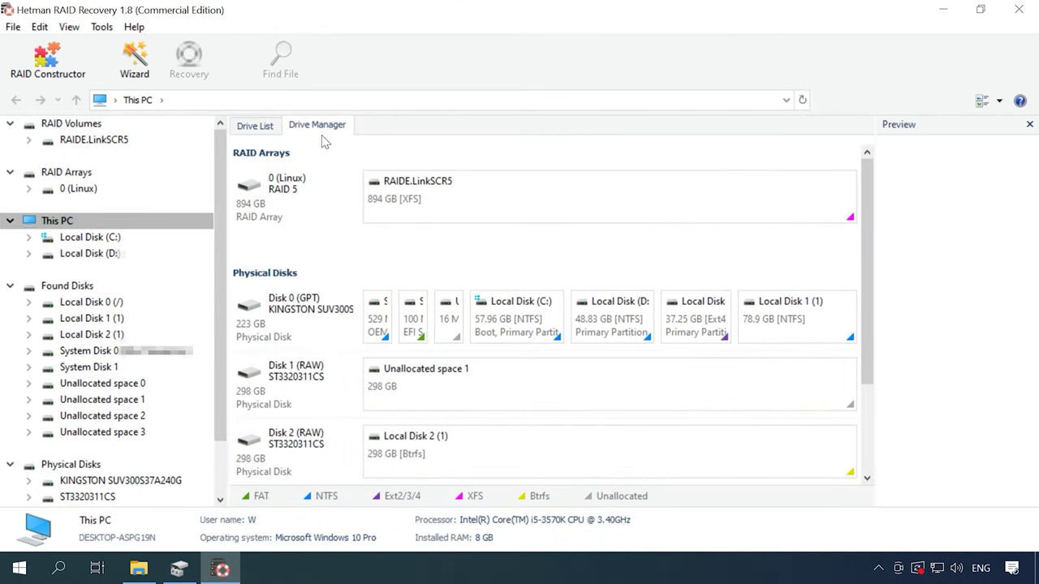
Run a fast scan of the RAIDE.LinkSCR5 volume on the Linux RAID 5 array and finish the analysis wizard
left_click(480, 209)
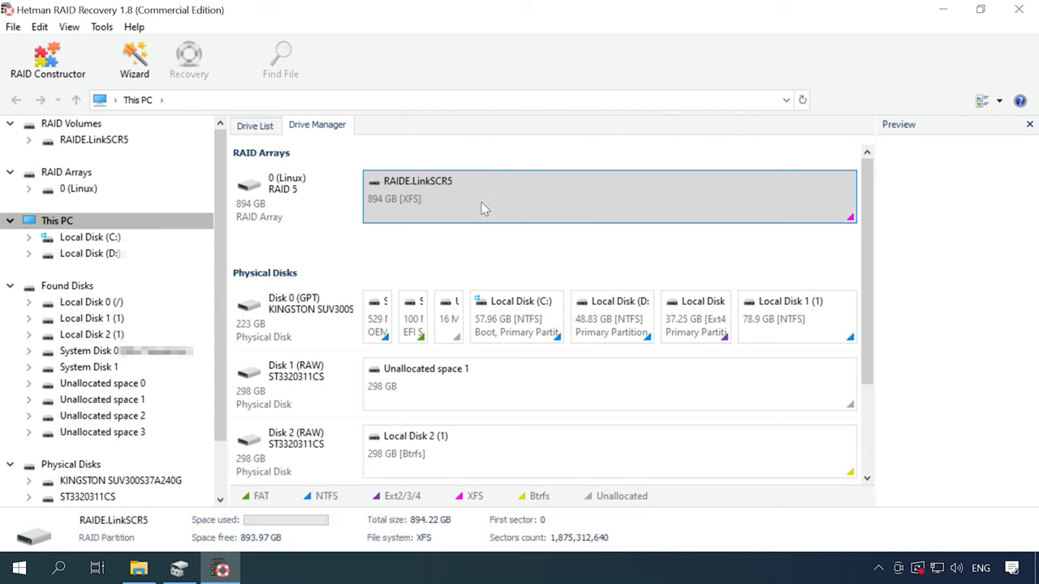
right_click(482, 205)
left_click(539, 215)
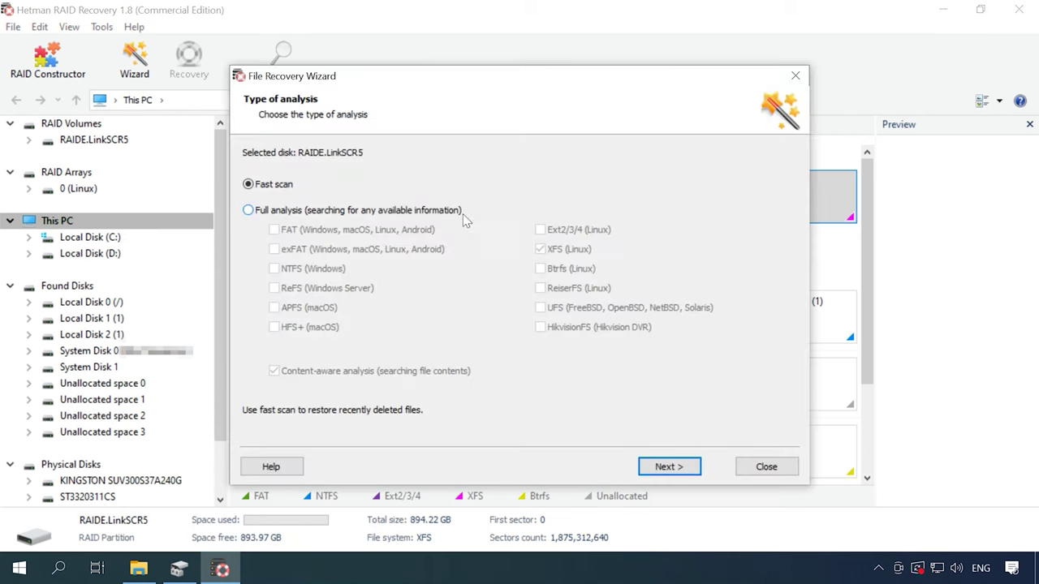
left_click(668, 467)
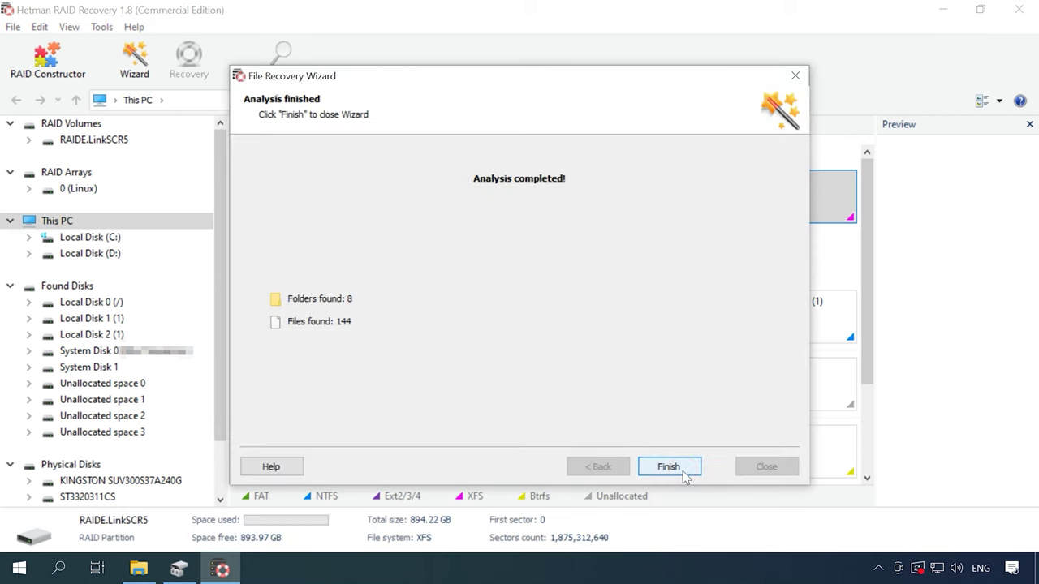
left_click(680, 469)
Open the storage folder on the scanned RAIDE.LinkSCR5 volume and browse to its last files
double_click(308, 336)
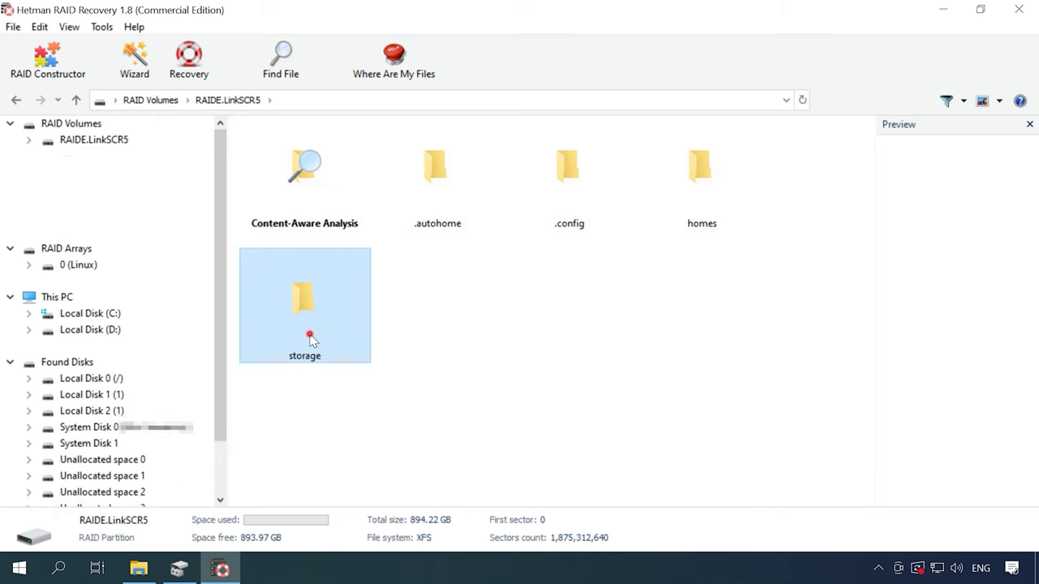
left_click(825, 322)
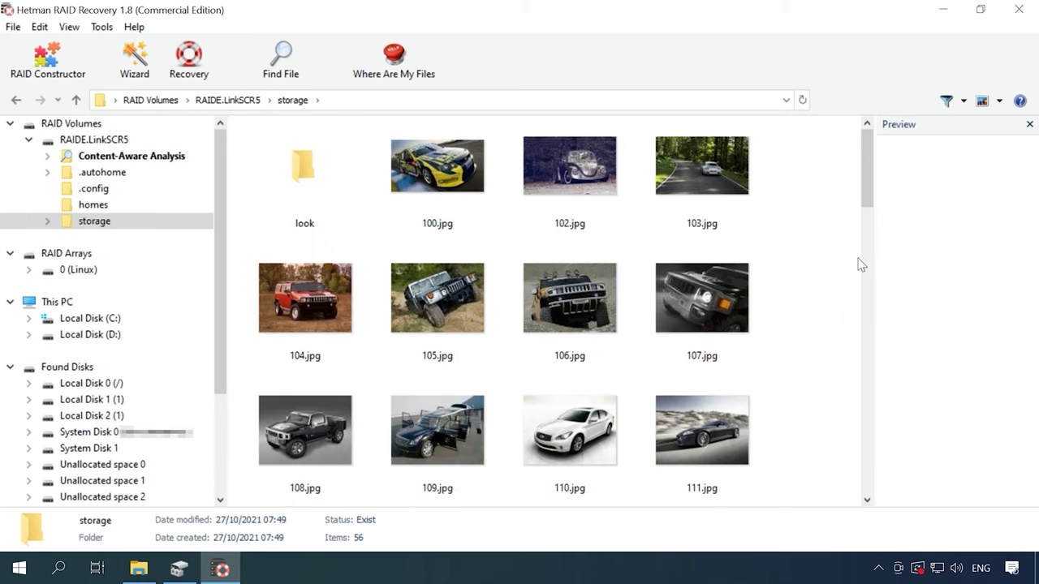
left_click_drag(867, 197, 866, 492)
Recover 144.jpg through 149.jpg, Bmx - 16293.mp4 and Car Racing - 74.mp4 to the hard disk and review the saved files in folder 002
left_click_drag(797, 195, 252, 341)
left_click(185, 82)
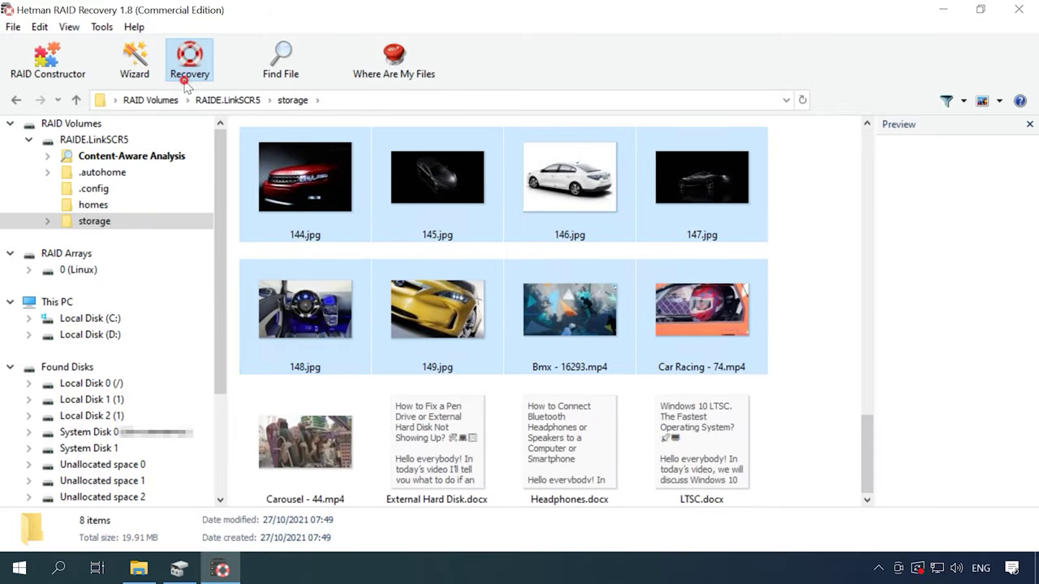
left_click(688, 468)
left_click(690, 468)
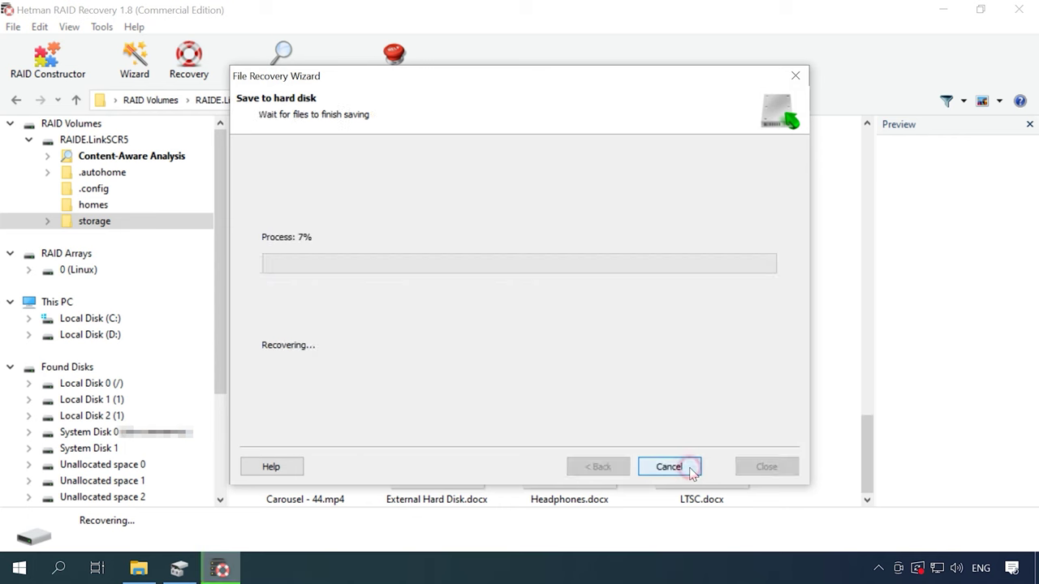
left_click(689, 469)
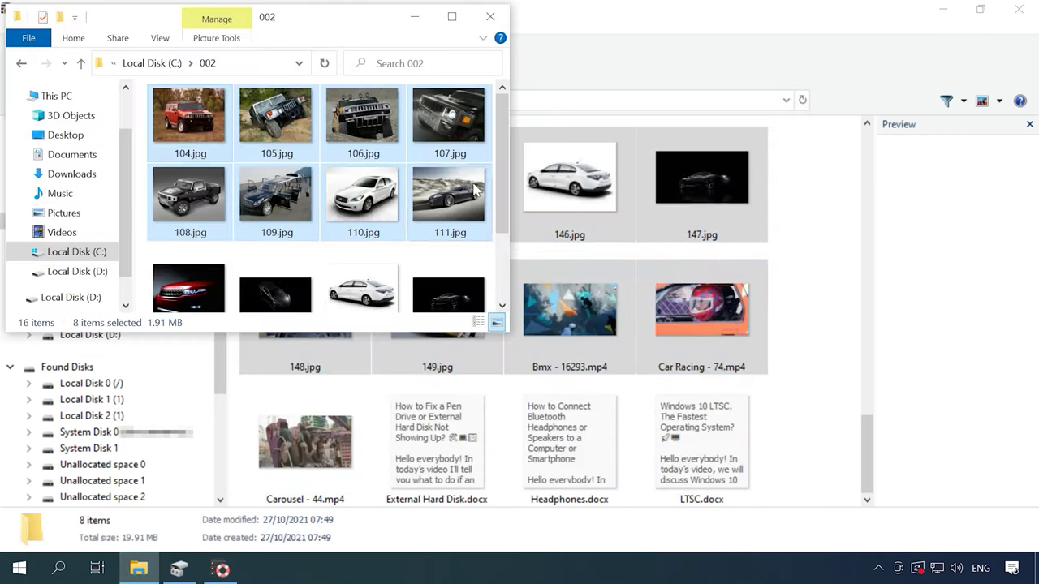
left_click_drag(504, 195, 500, 284)
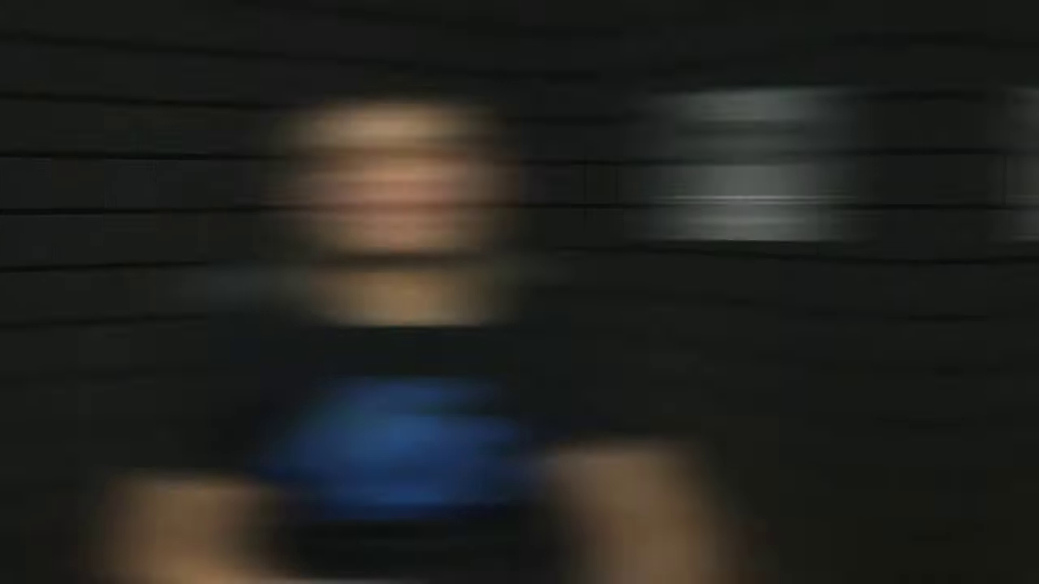